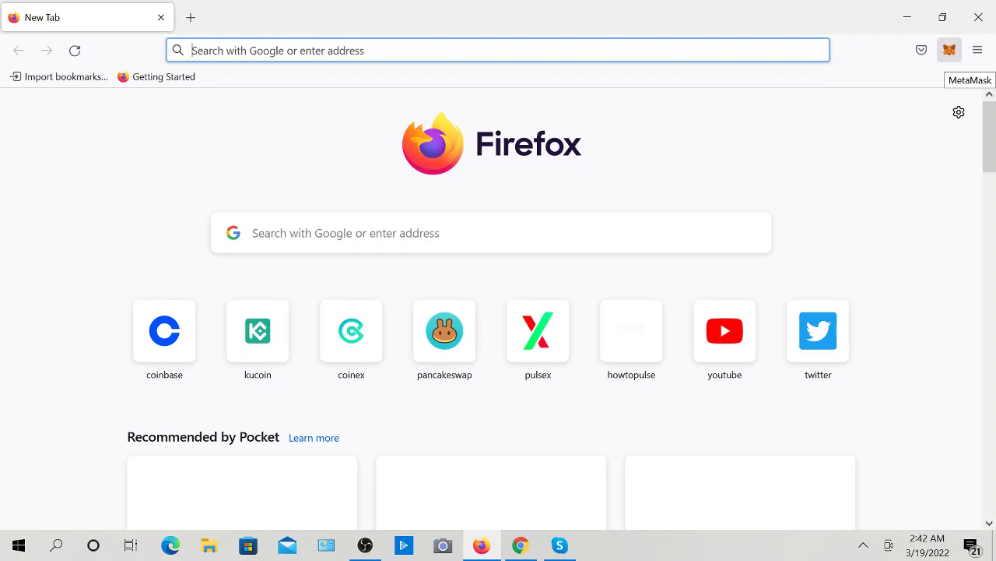
Open the MetaMask wallet and bring up the form for adding a custom network
click(949, 50)
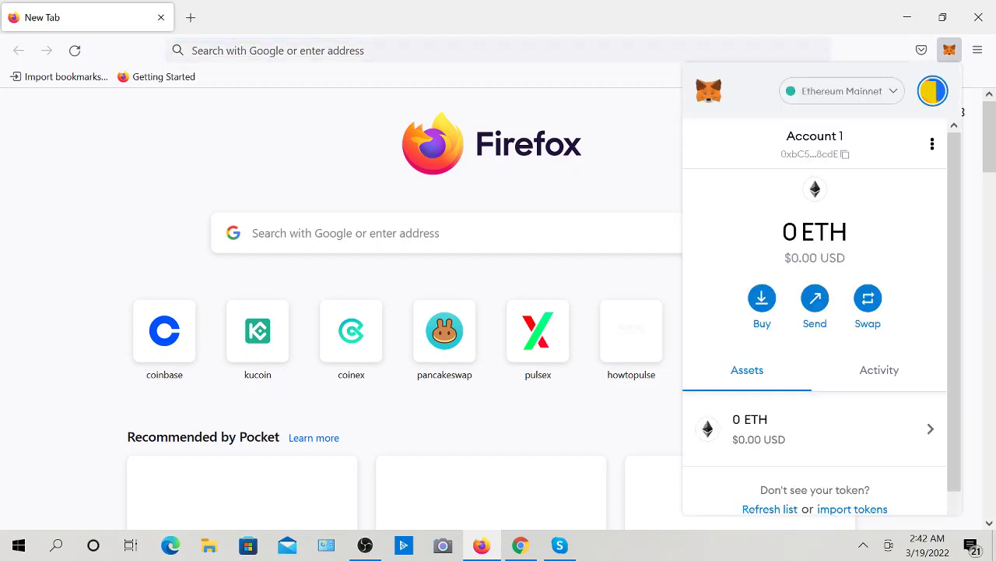
click(842, 91)
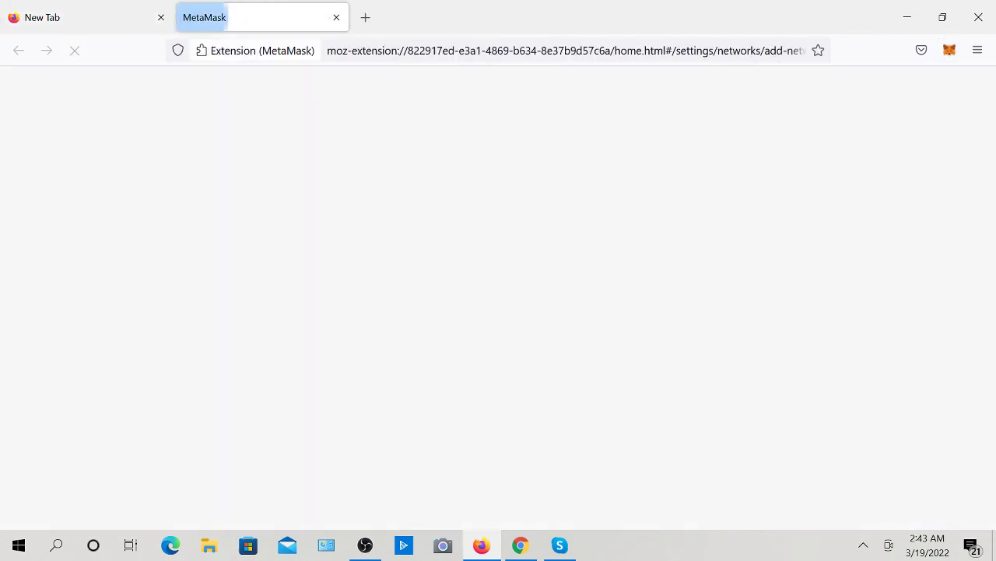
scroll(499, 297, down, 1)
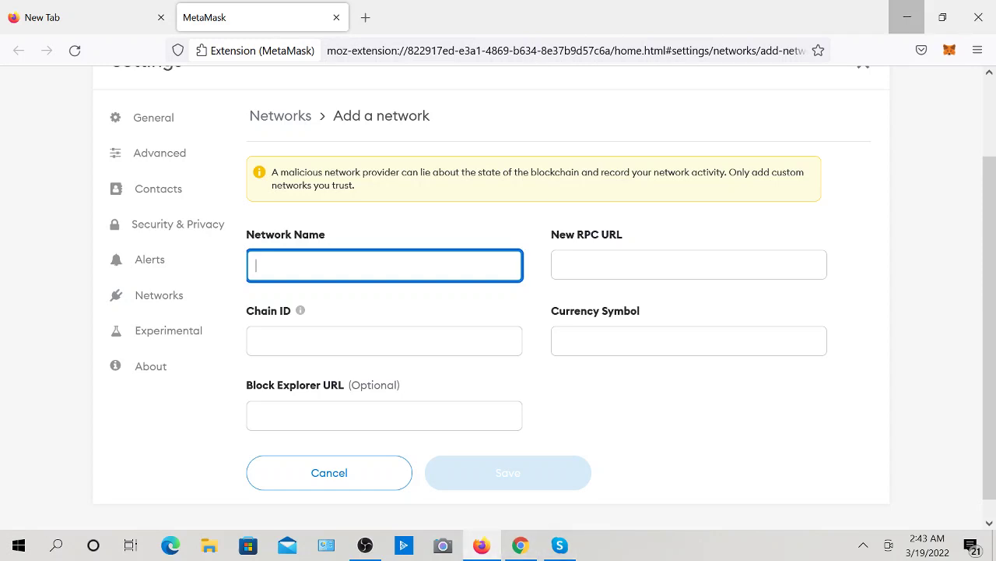
Open the desktop picture named image in Photos and arrange it side by side with the Firefox window
click(907, 17)
click(905, 12)
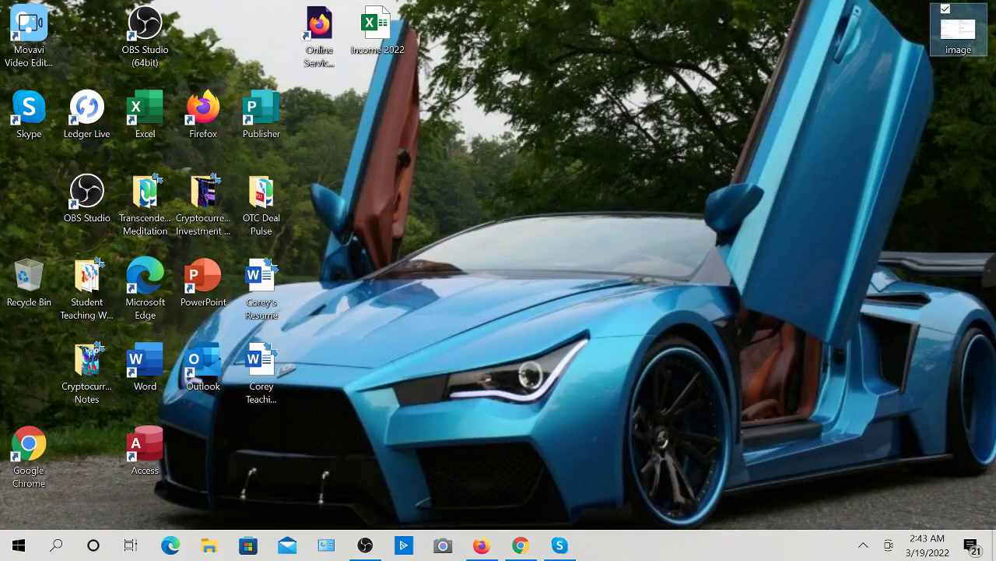
double_click(958, 31)
click(482, 545)
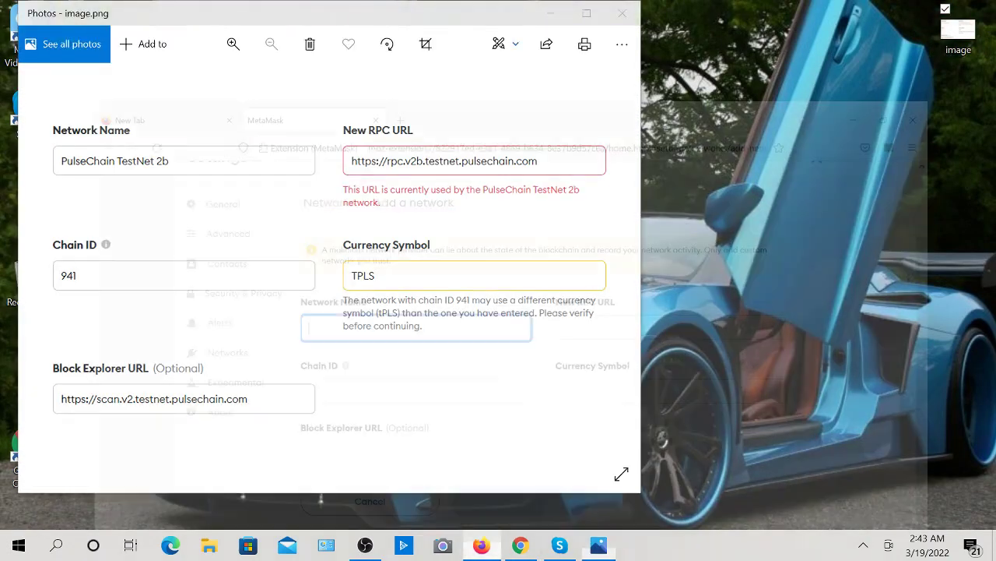
click(598, 545)
drag(390, 18, 785, 40)
click(350, 265)
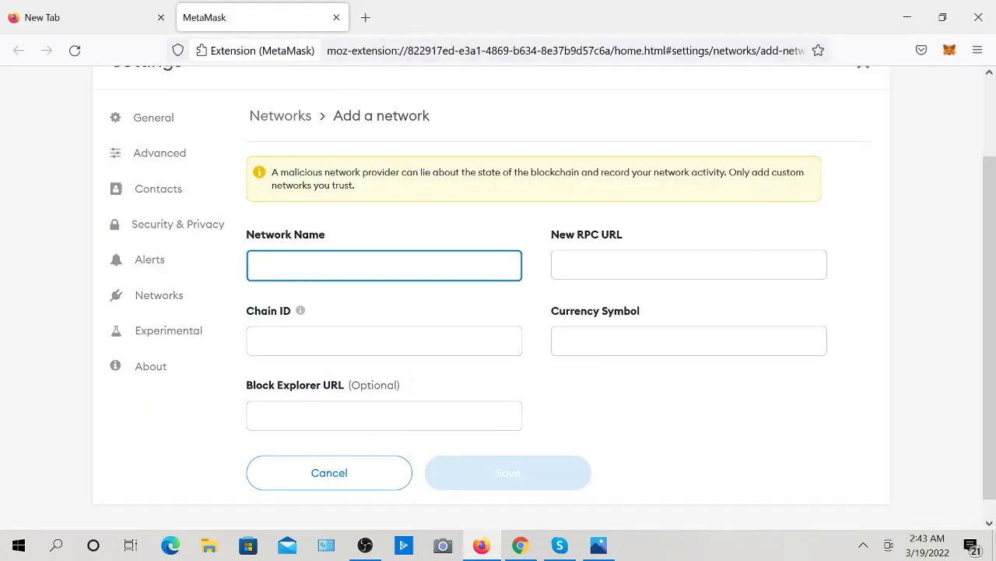
drag(670, 17, 368, 34)
drag(696, 46, 839, 39)
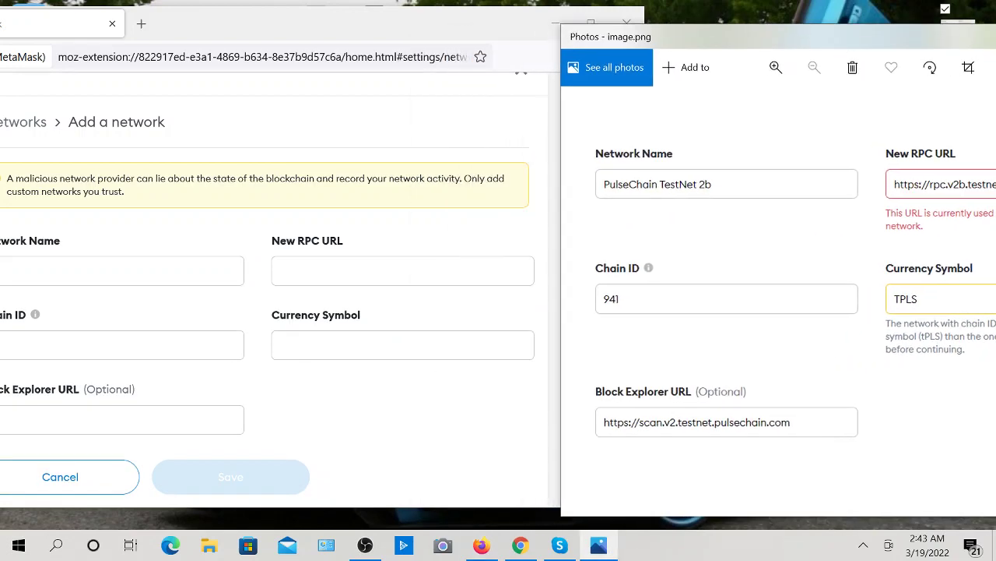
Set the network name to PulseChain TestNet 2b, keeping the reference image in view
click(179, 272)
drag(420, 28, 313, 41)
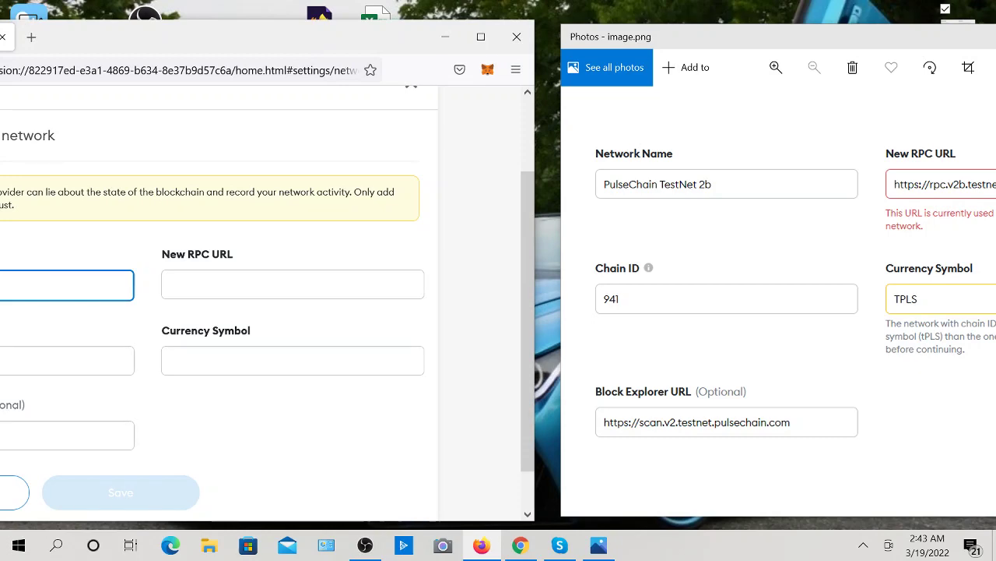
mouse_move(235, 43)
mouse_down()
mouse_move(414, 33)
mouse_move(225, 33)
mouse_move(423, 31)
mouse_move(240, 58)
mouse_up()
click(257, 299)
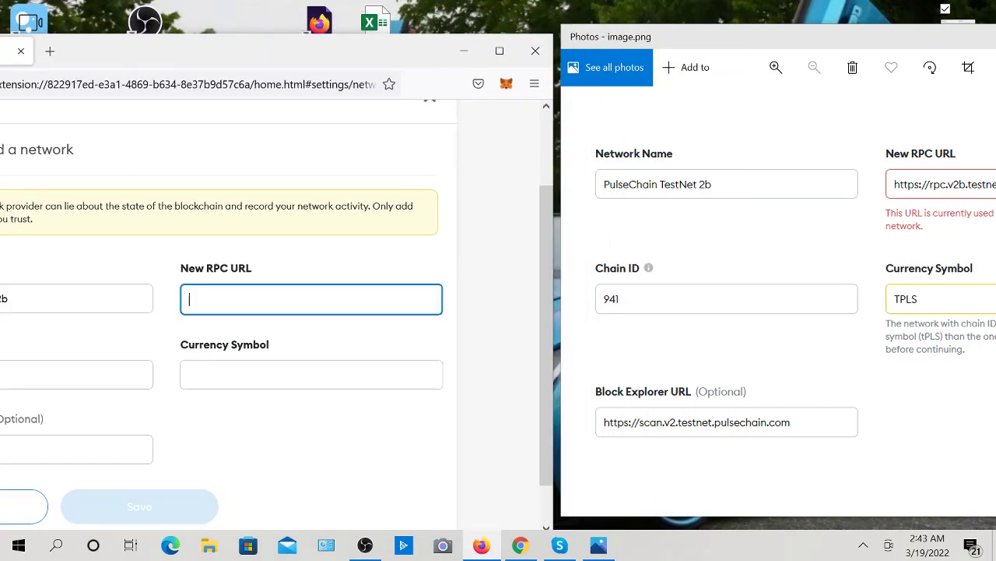
text(https)
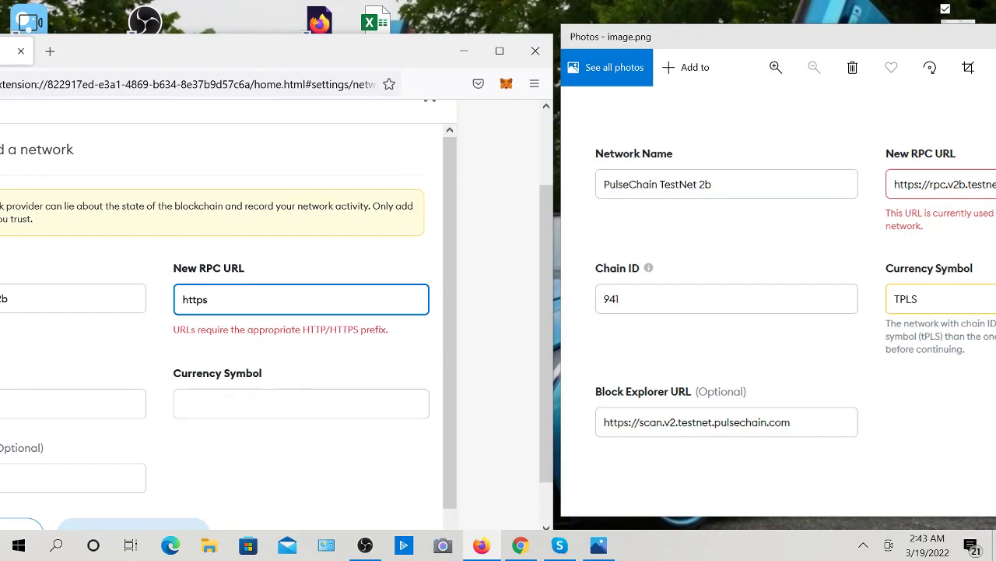
text(://)
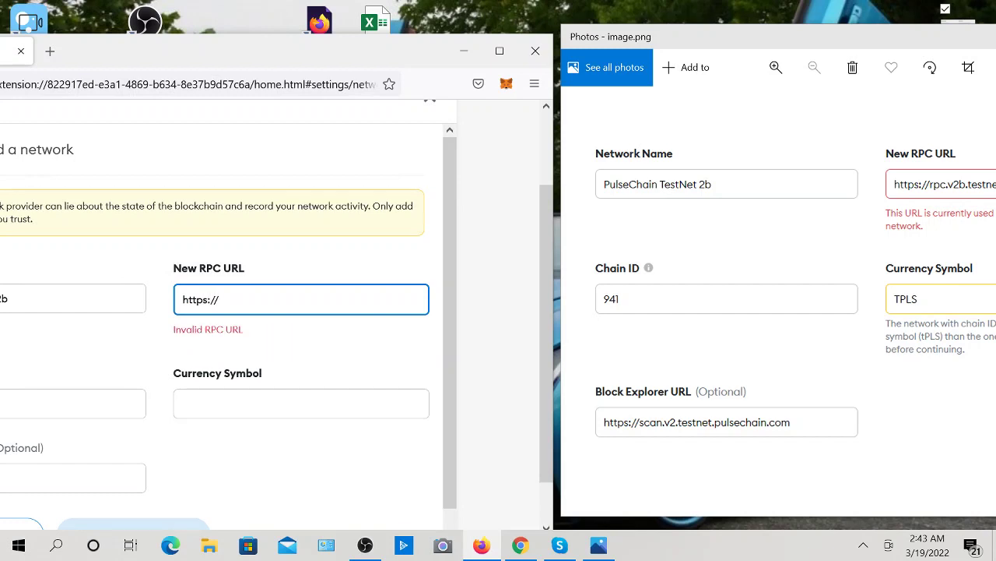
text(rpc.)
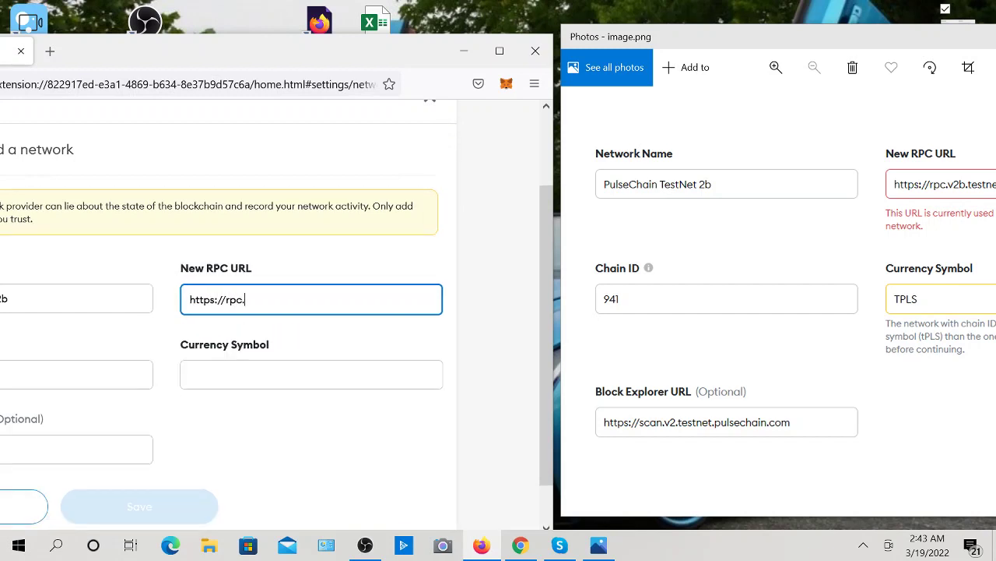
text(v2b.testnet.)
drag(845, 38, 873, 53)
click(335, 299)
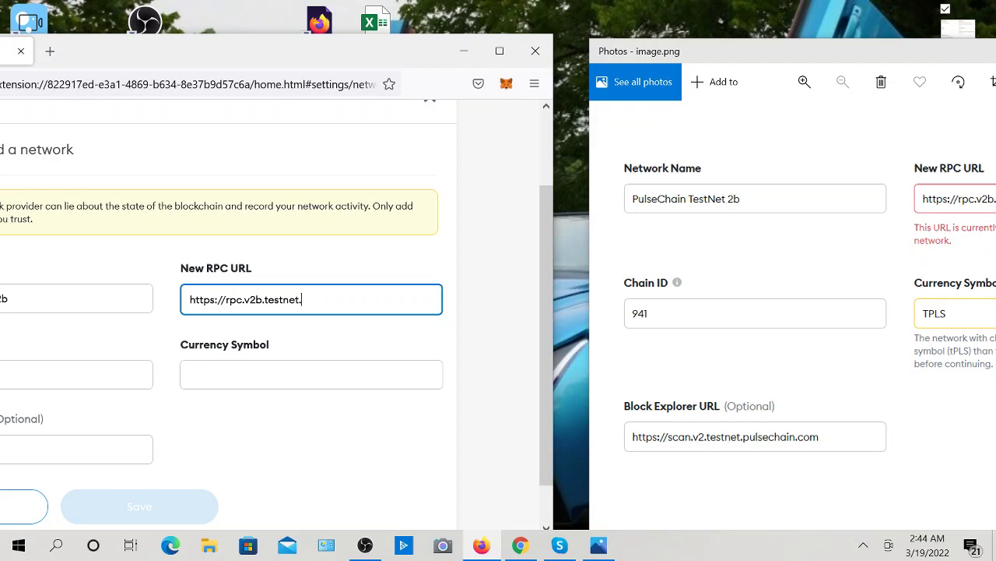
text(pulsechain.)
text(c.om)
key(BackSpace)
key(BackSpace)
key(BackSpace)
text(com)
key(BackSpace)
key(BackSpace)
key(BackSpace)
text(om)
Uncover more of the network form and set the chain ID to 941
drag(236, 60, 376, 58)
click(161, 371)
text(9)
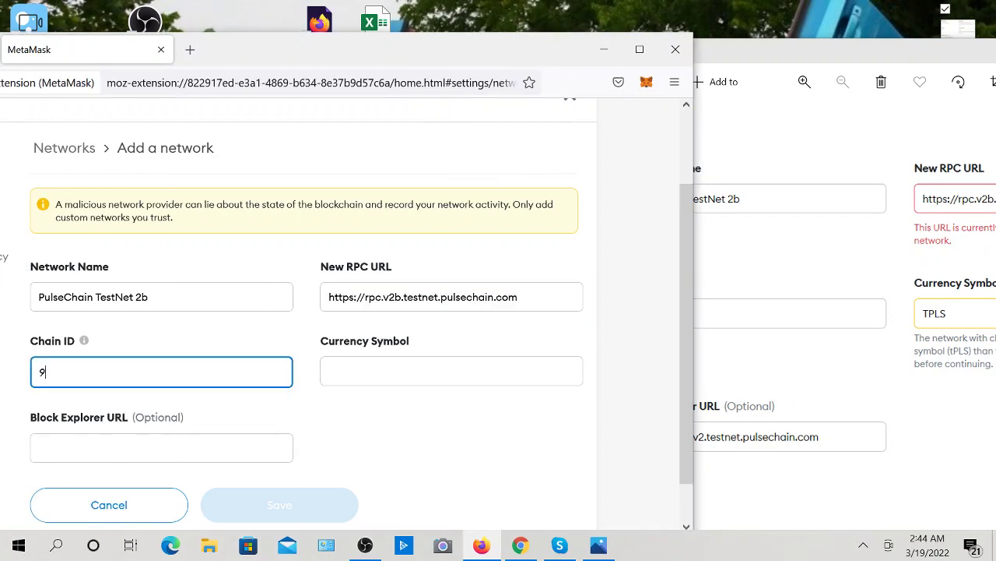
text(41)
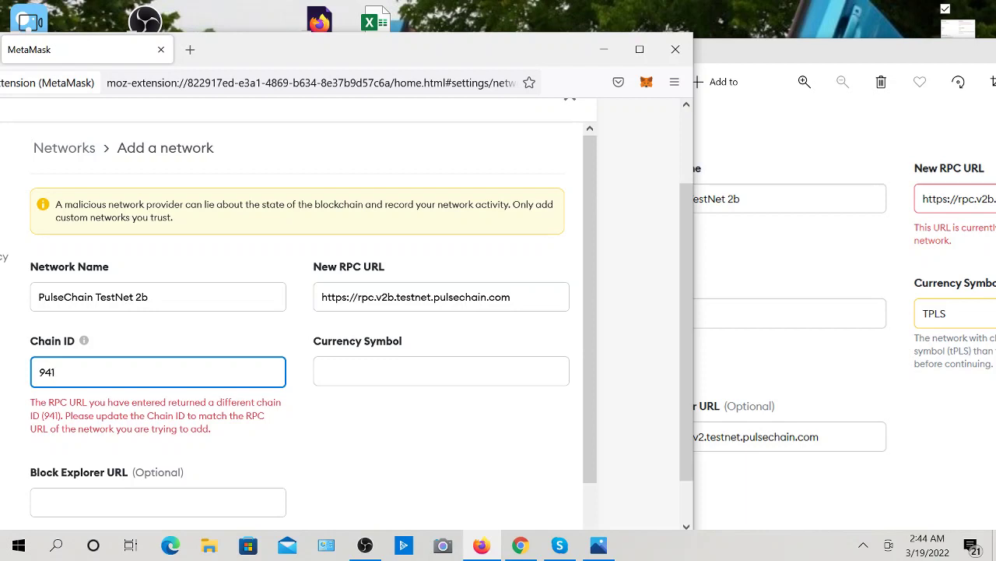
Rearrange the windows to read the reference image and set the currency symbol to TPLS
drag(326, 62, 182, 62)
drag(704, 50, 544, 50)
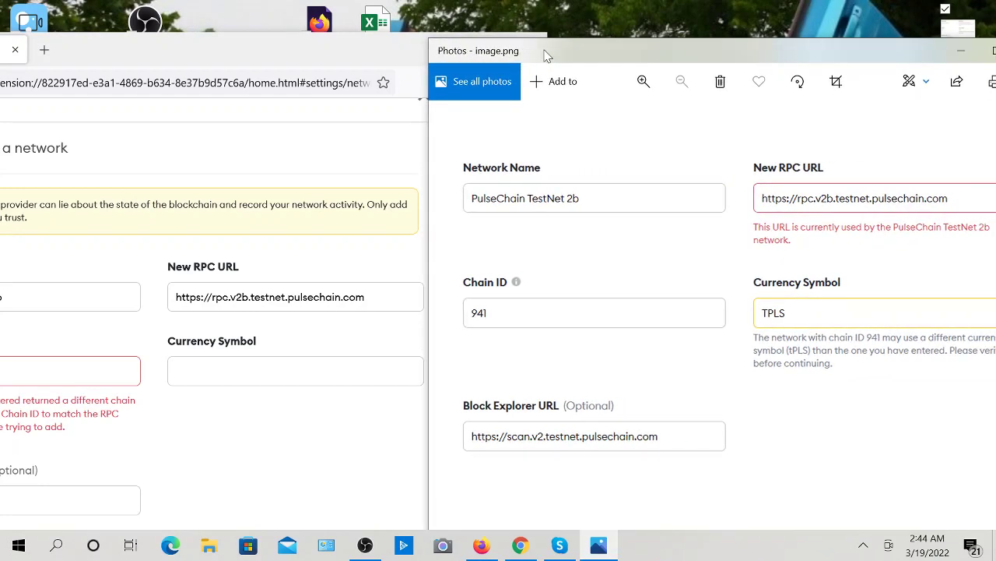
drag(181, 51, 239, 45)
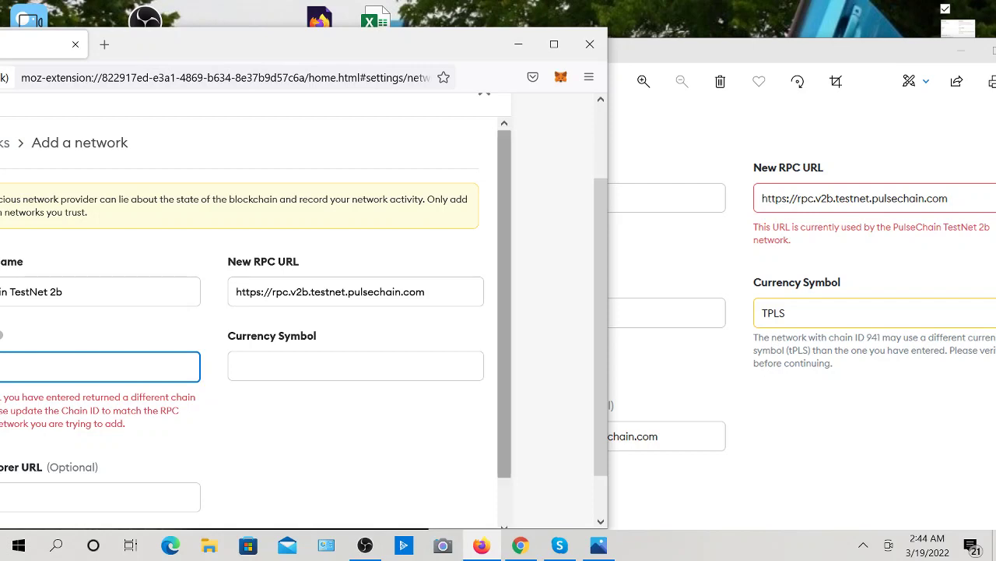
drag(323, 51, 350, 72)
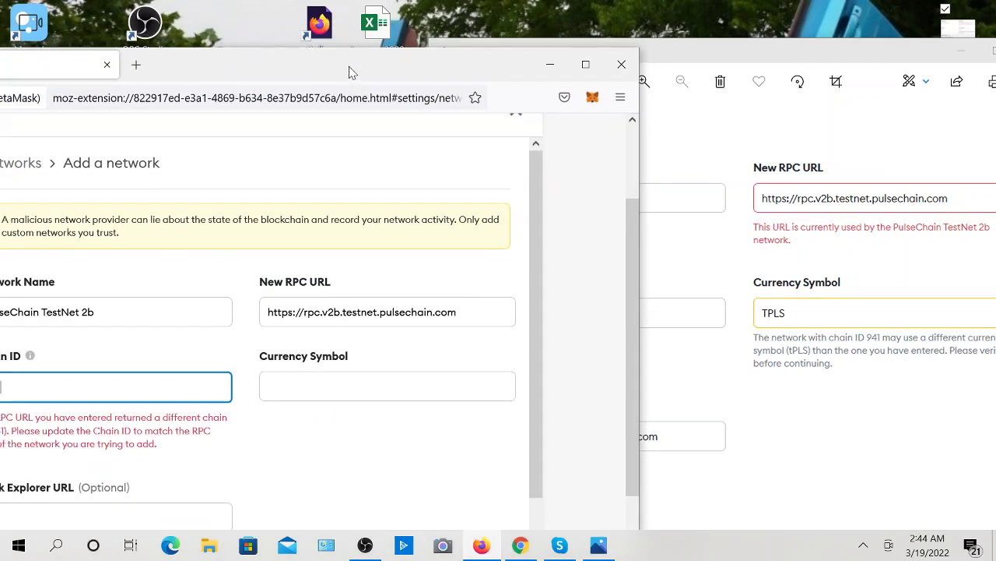
click(323, 387)
text(T)
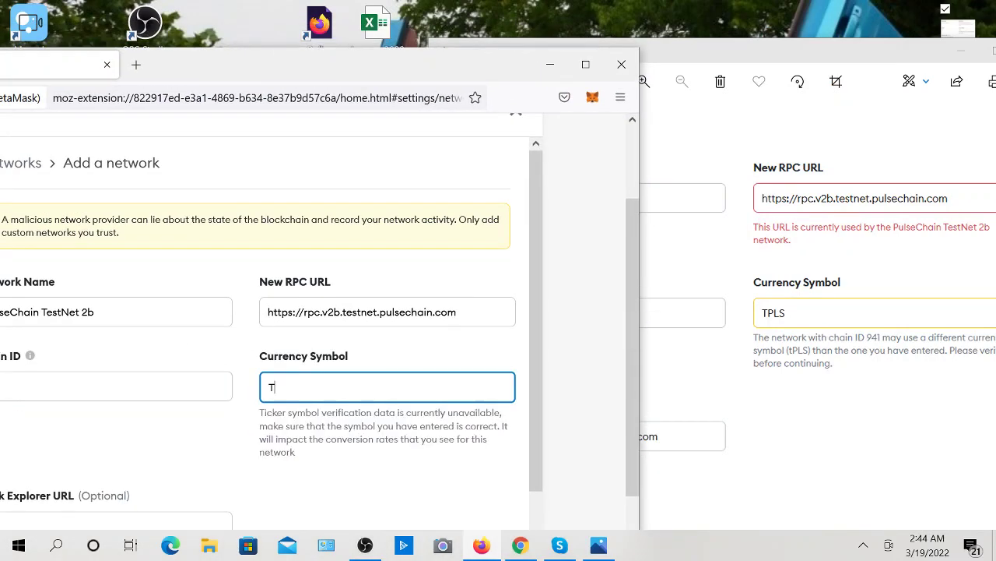
text(PLS)
drag(200, 75, 125, 25)
click(199, 485)
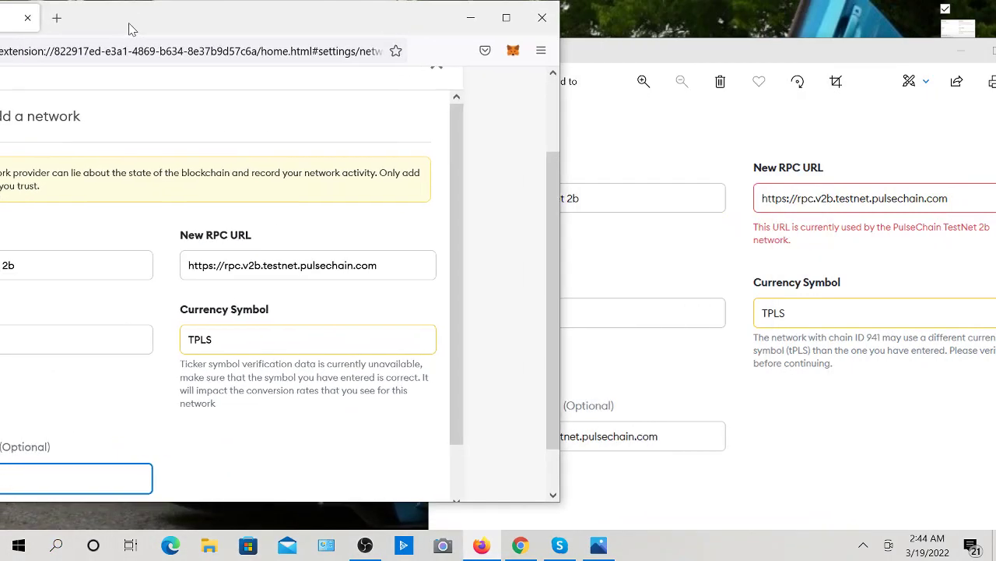
drag(597, 45, 667, 53)
drag(259, 19, 354, 20)
drag(793, 69, 870, 59)
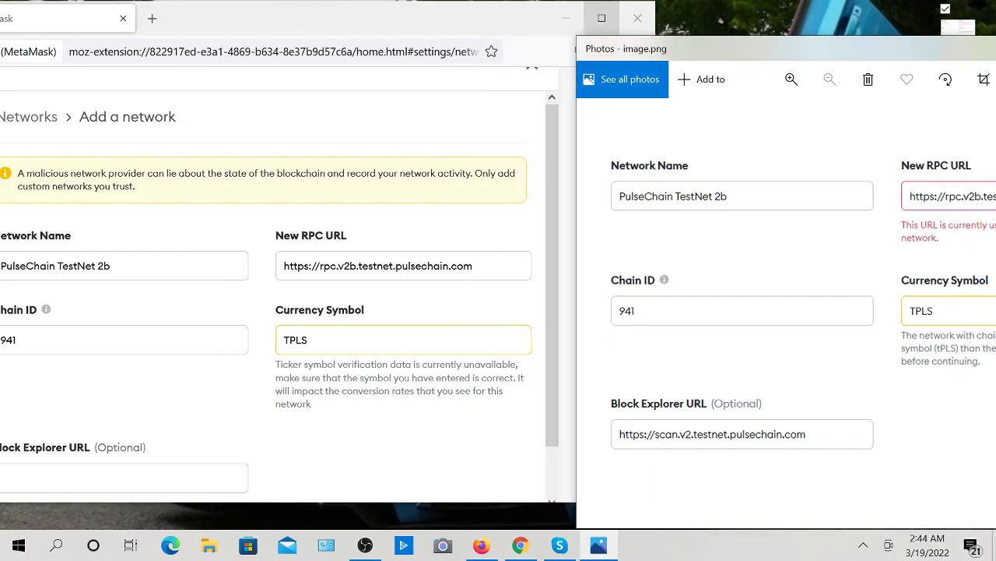
drag(307, 16, 332, 16)
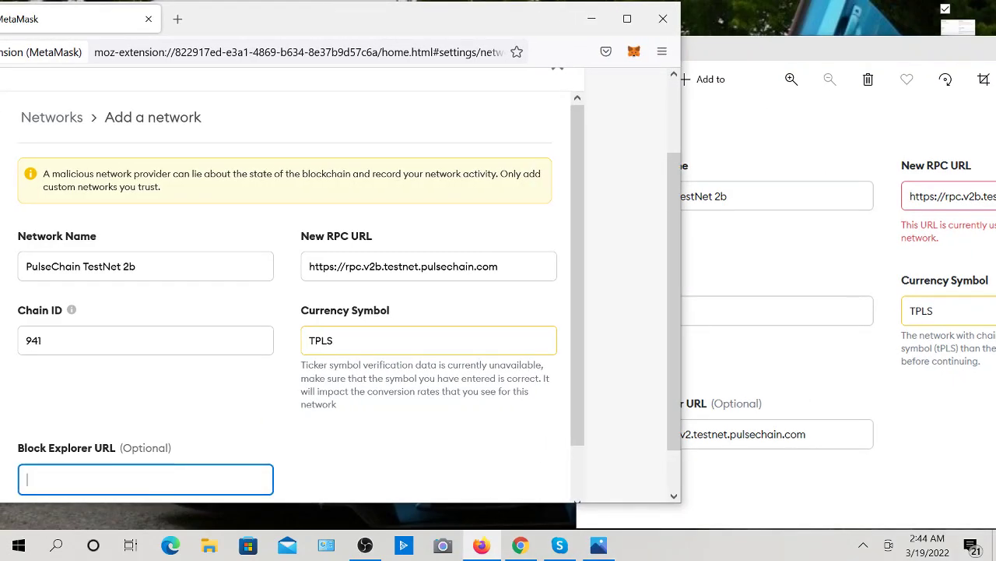
text(https://)
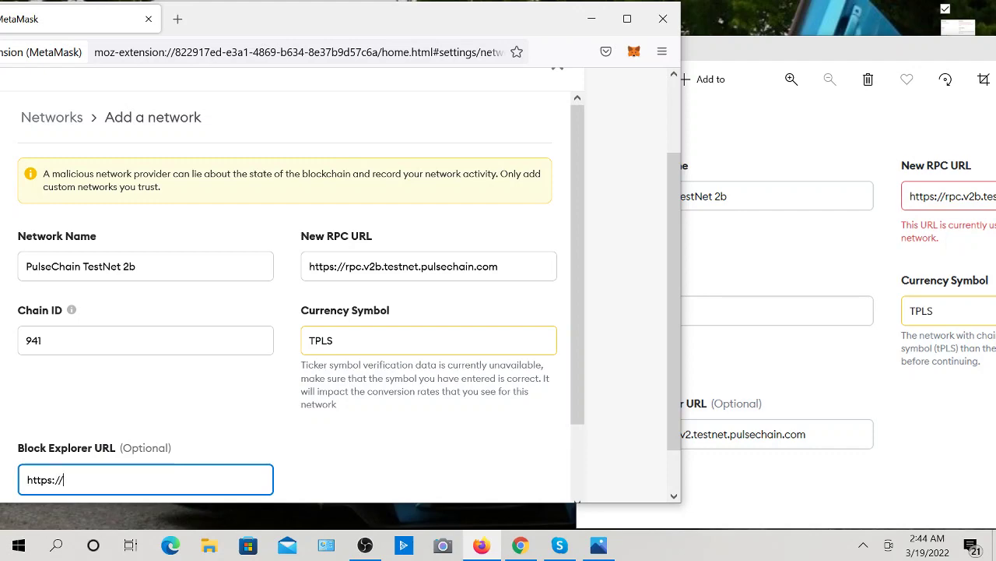
drag(400, 14, 339, 30)
text(s)
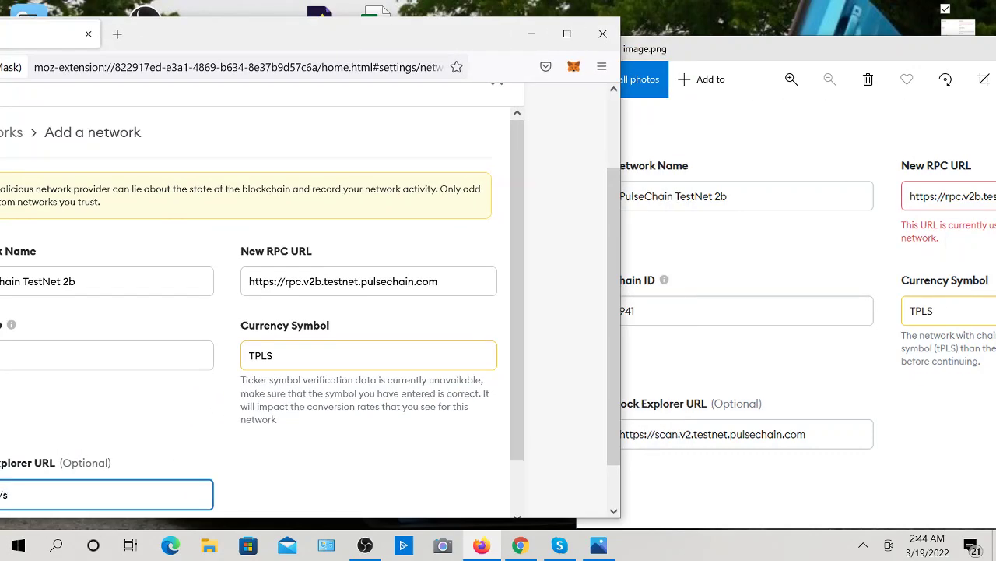
text(can.v2.testnet.pulsechain.com)
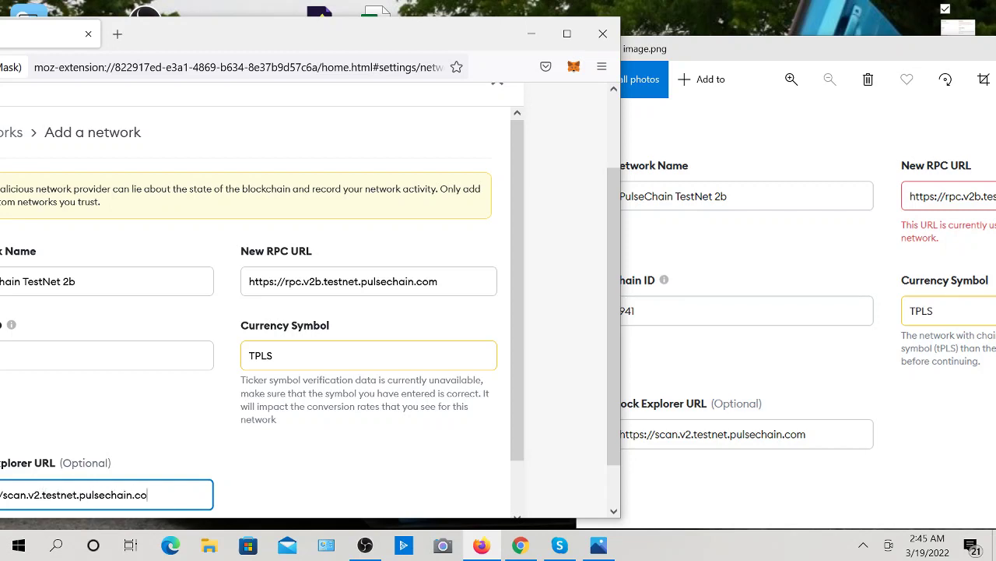
Maximize the Firefox window and save the PulseChain TestNet 2b network
click(566, 33)
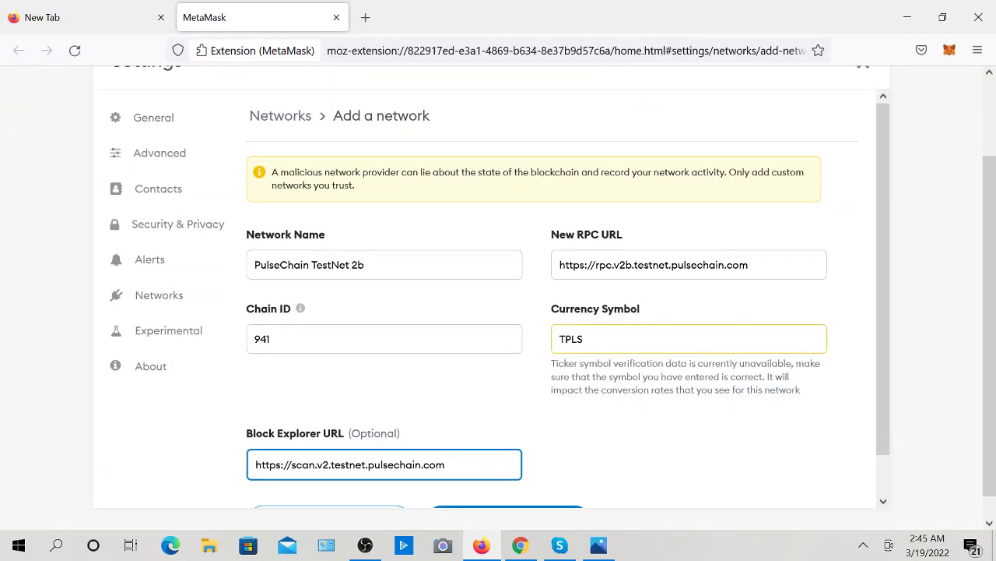
scroll(568, 304, down, 1)
click(508, 481)
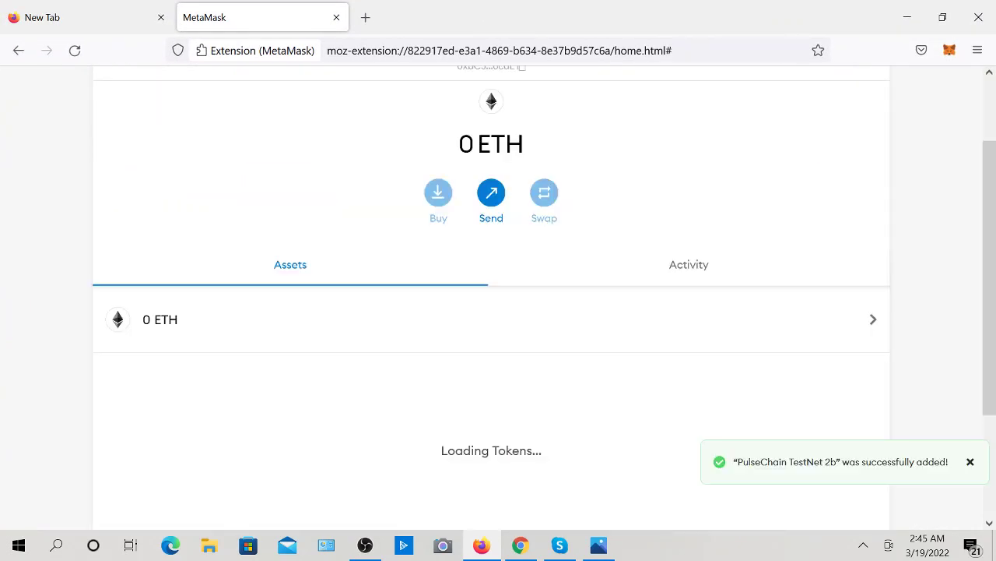
scroll(499, 311, up, 1)
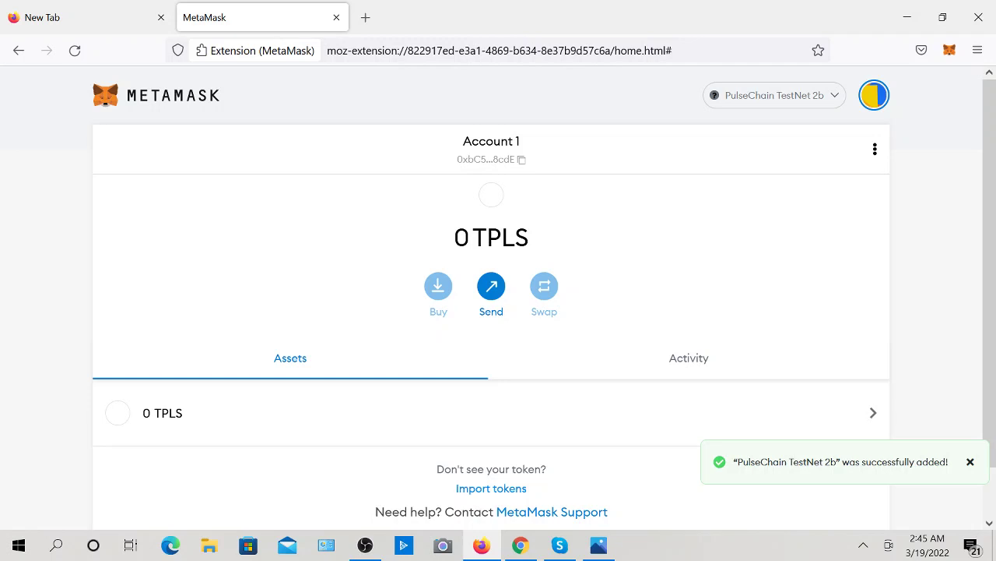
Open the Import Tokens form, switch to Chrome and copy the token contract address from its address bar
click(491, 488)
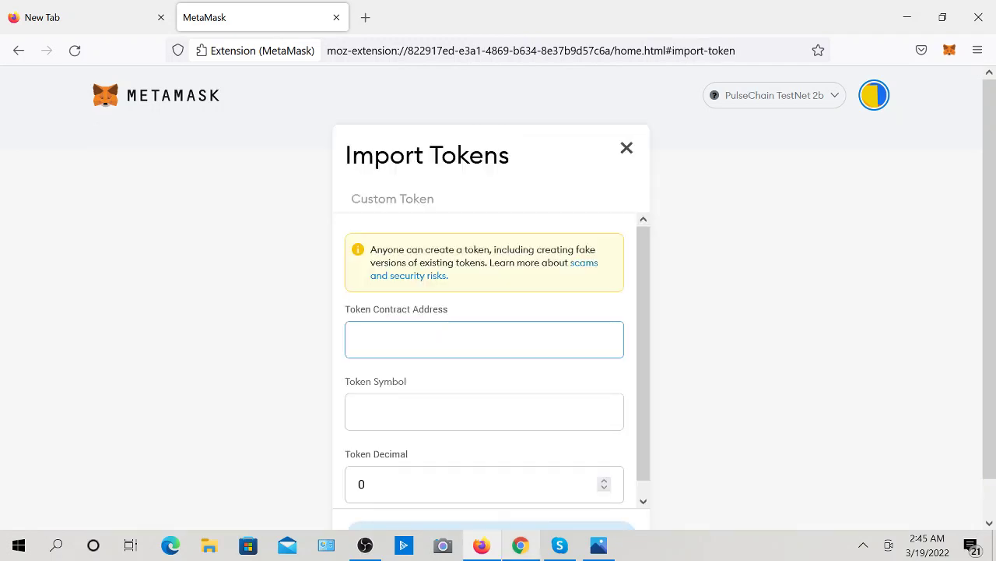
click(521, 545)
key(shift+Left)
key(shift+Left)
key(shift+Left)
key(shift+Left)
key(shift+Left)
key(shift+Left)
key(shift+Left)
key(shift+Left)
key(shift+Left)
key(shift+Left)
key(shift+Left)
key(shift+Left)
key(shift+Left)
key(shift+Left)
key(shift+Left)
key(shift+Left)
key(shift+Left)
key(shift+Left)
key(shift+Left)
key(shift+Left)
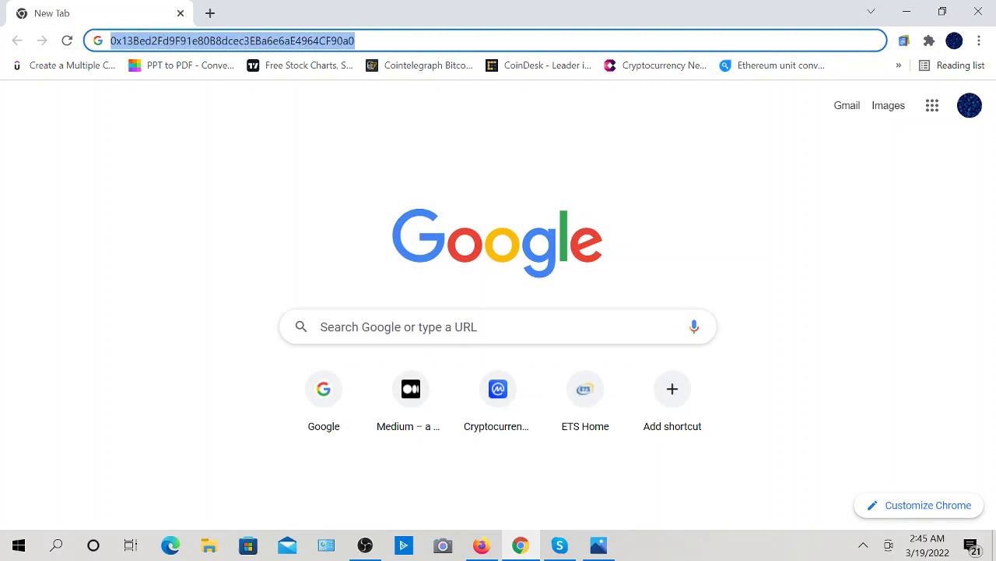
right_click(146, 43)
click(179, 131)
Switch back to Firefox and paste the copied address as the token contract address
click(482, 545)
right_click(429, 358)
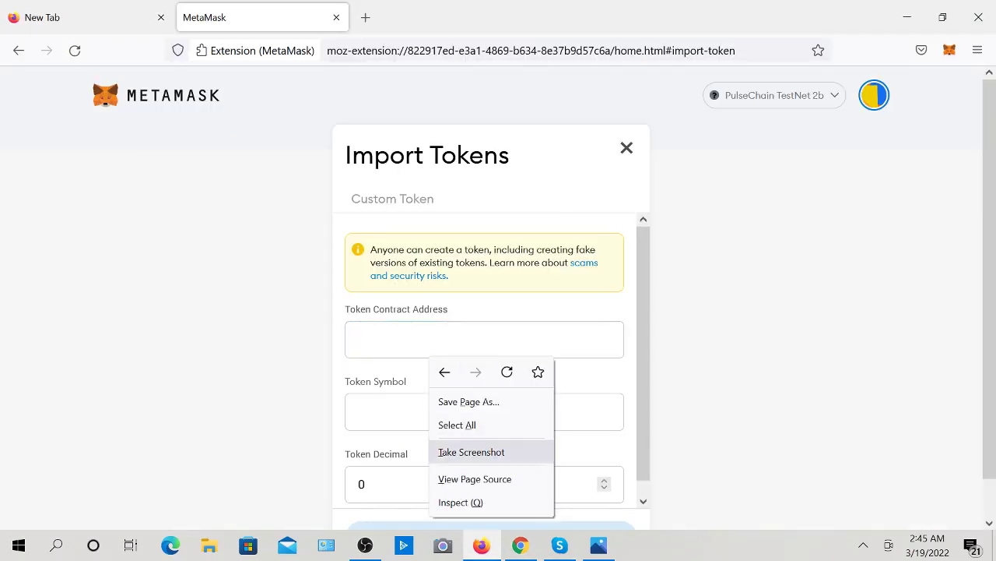
click(436, 341)
right_click(383, 339)
click(421, 229)
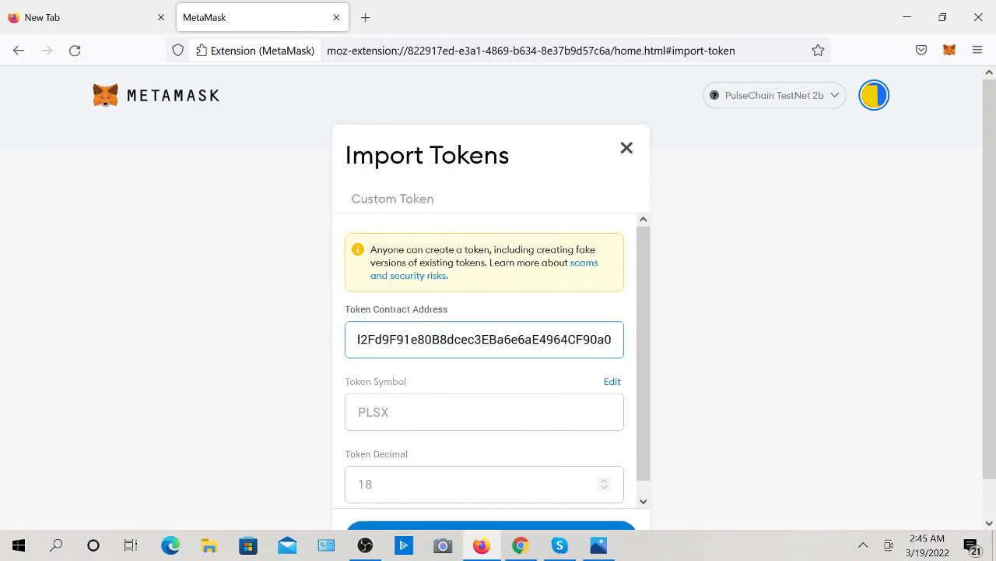
Add the PLSX custom token and confirm its import into the wallet
scroll(491, 374, down, 2)
click(492, 497)
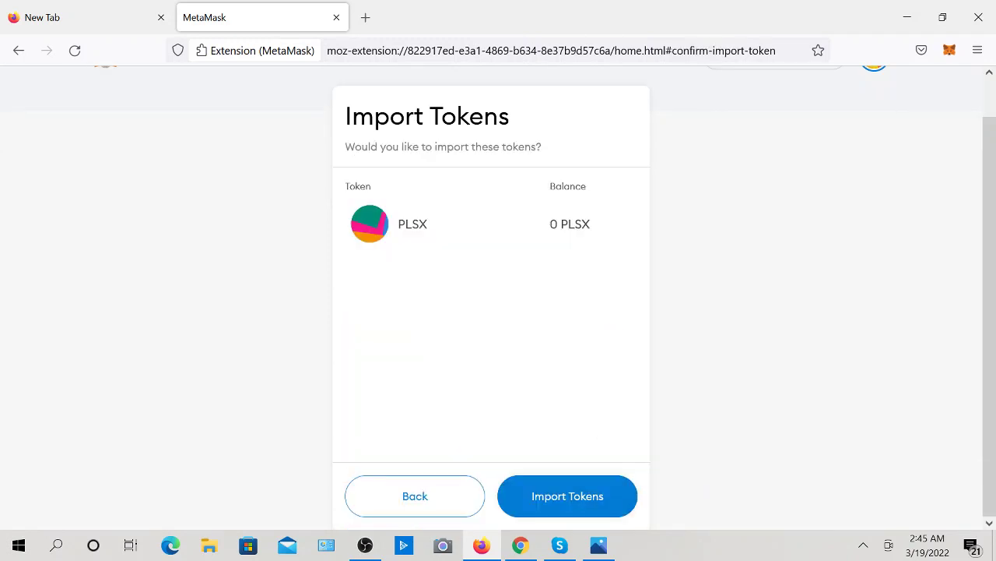
click(567, 495)
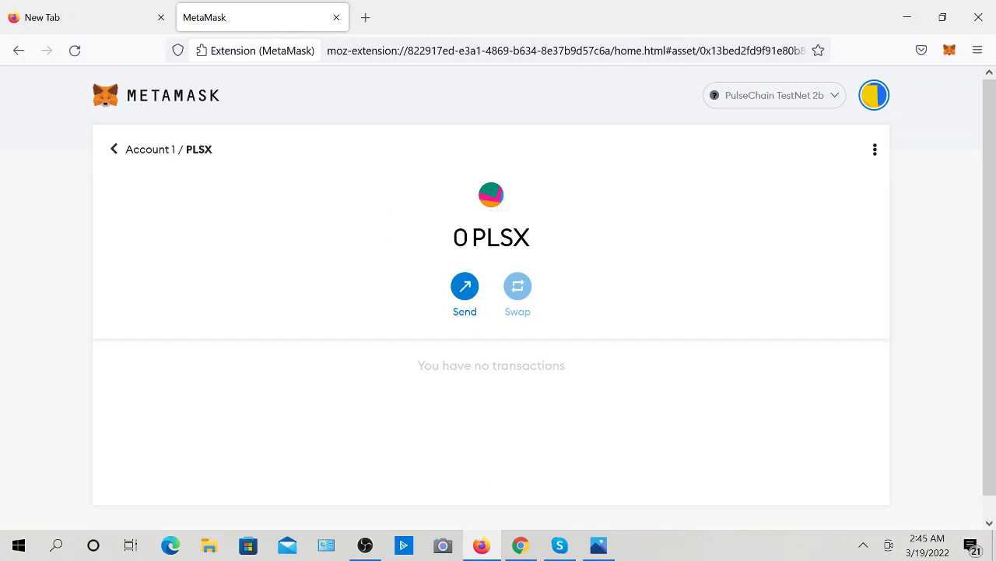